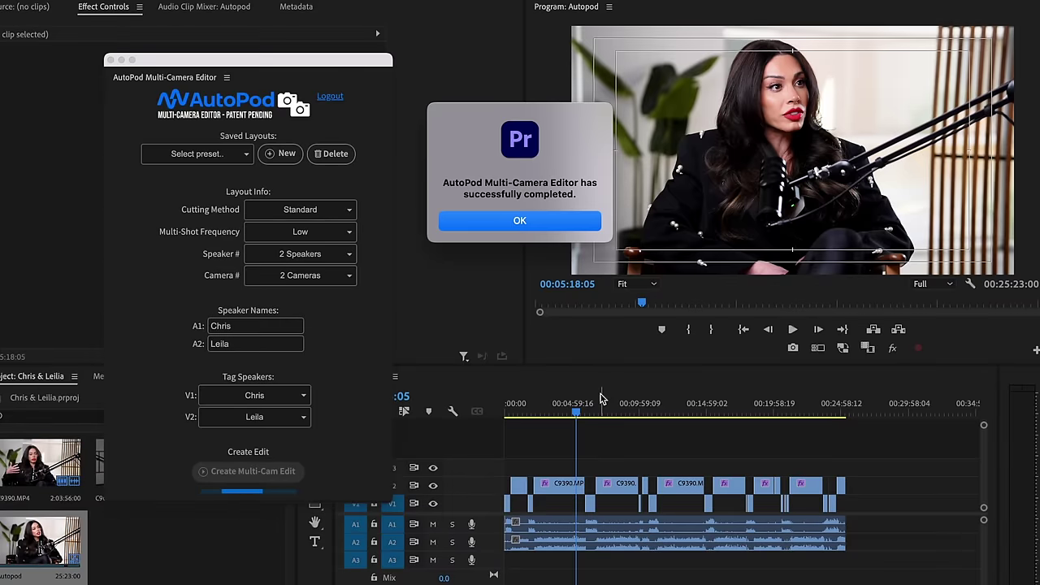
- Acknowledge the 'AutoPod Multi-Camera Editor has successfully completed' notice with OK
click(686, 398)
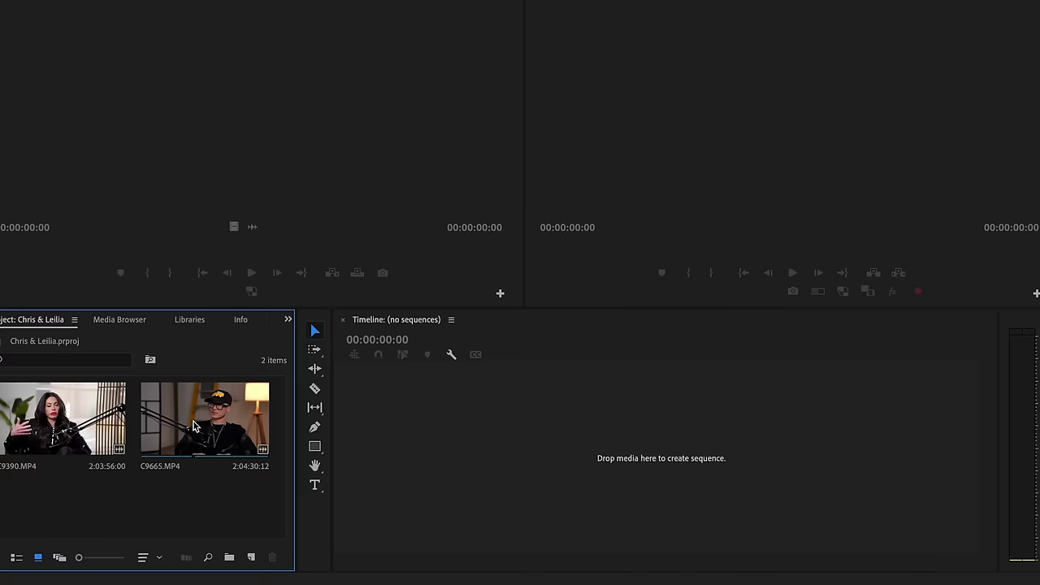
- Build the Convo Draft sequence from C9665 and C9390, then synchronise both camera angles by audio
drag(336, 446, 390, 439)
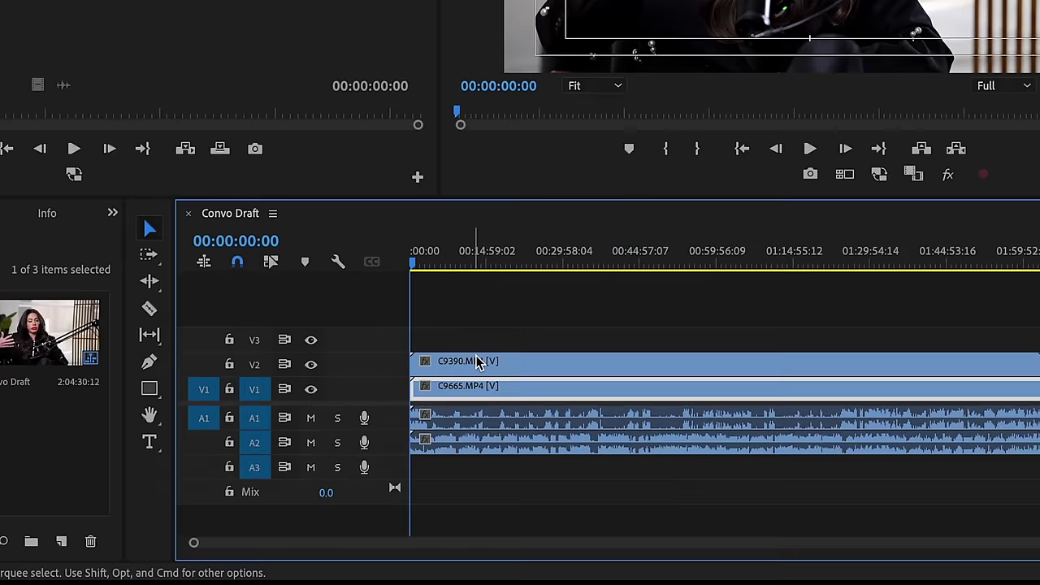
click(467, 262)
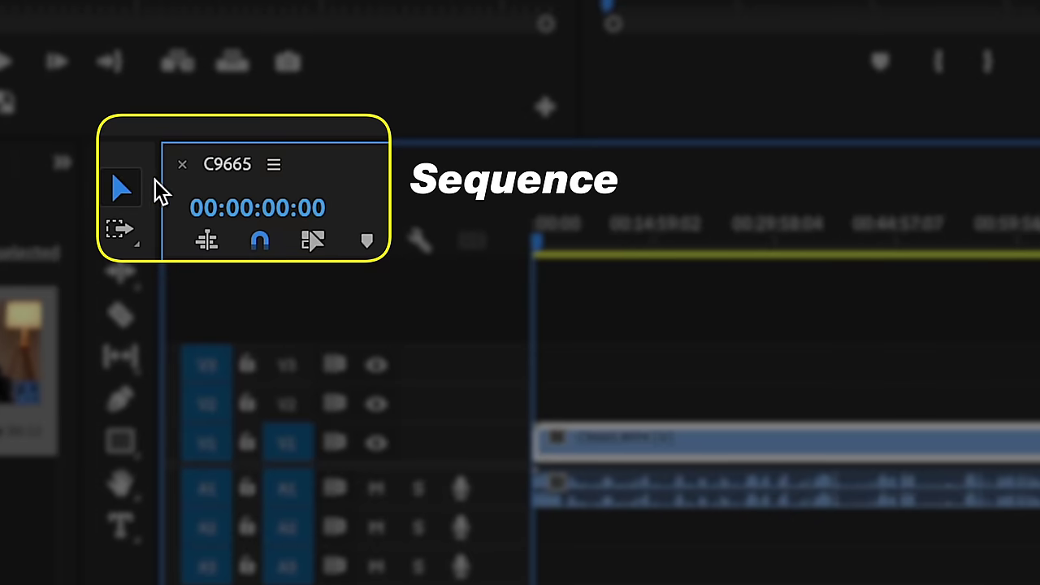
drag(691, 257, 383, 449)
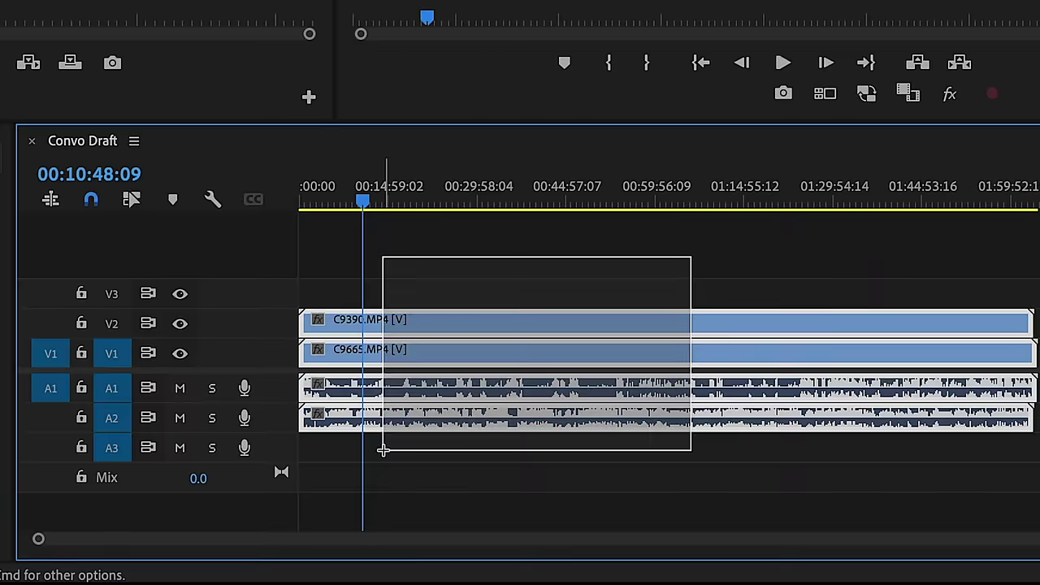
right_click(400, 435)
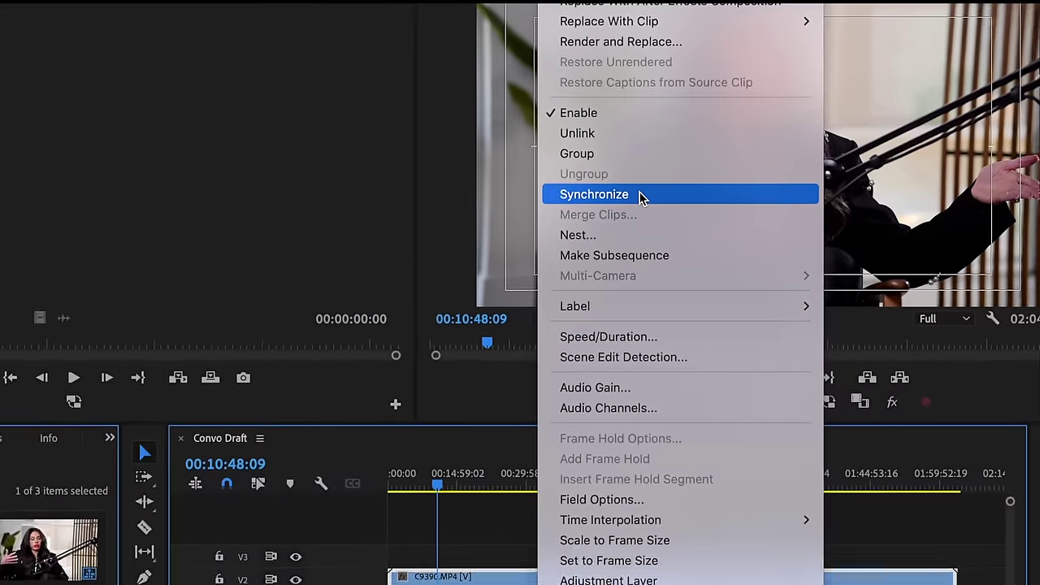
click(594, 248)
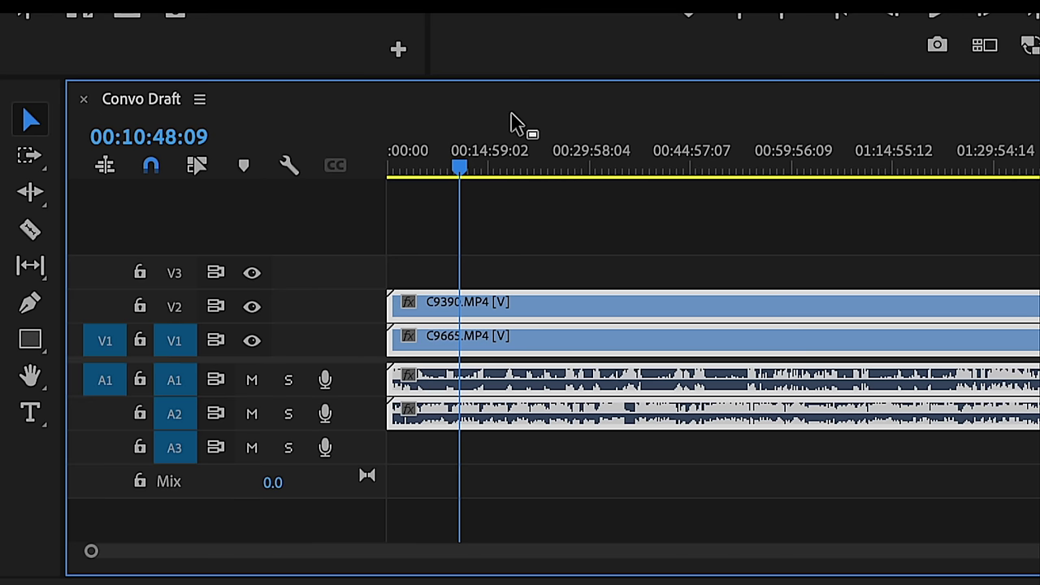
click(554, 233)
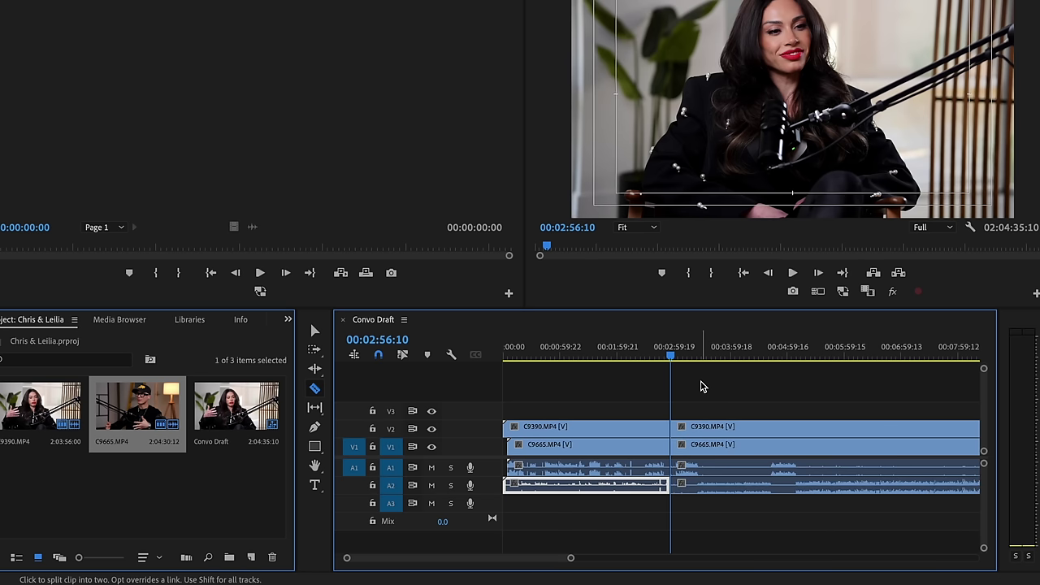
- Delete the unmatched opening and trailing pieces of both camera clips, keeping only their overlap
drag(654, 401, 586, 510)
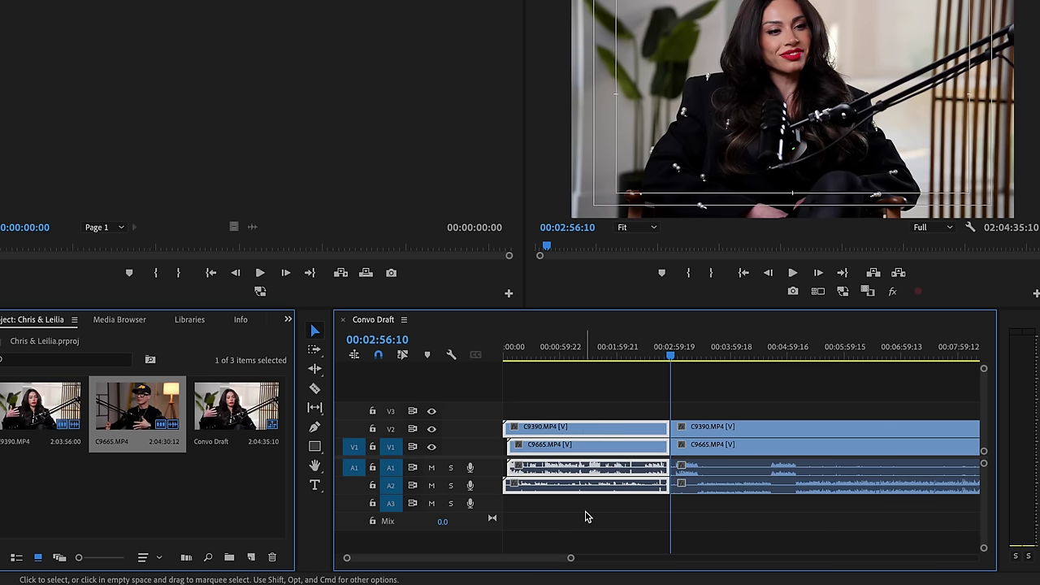
key(Delete)
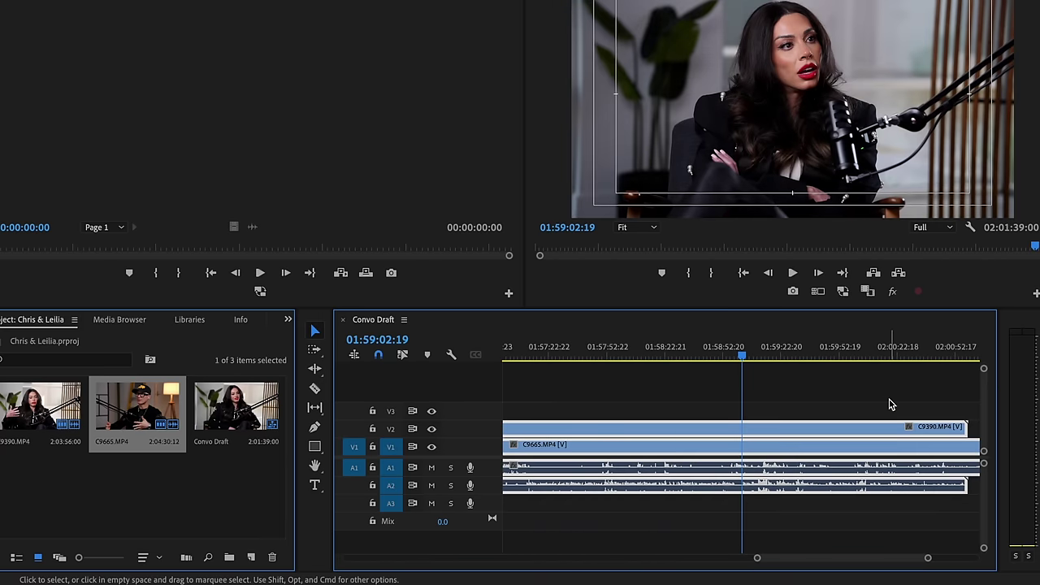
key(super+shift+k)
drag(890, 404, 829, 515)
key(Delete)
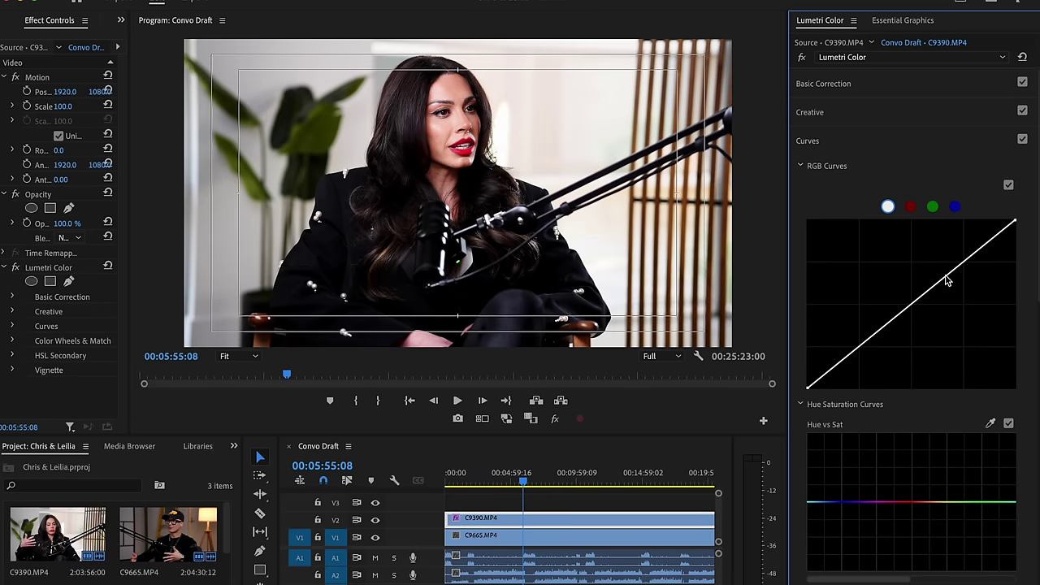
- Grade C9390 with a Lumetri RGB curve and apply the OE Audio preset from the OE folder
mouse_move(947, 278)
mouse_down()
mouse_move(940, 274)
mouse_move(955, 280)
mouse_up()
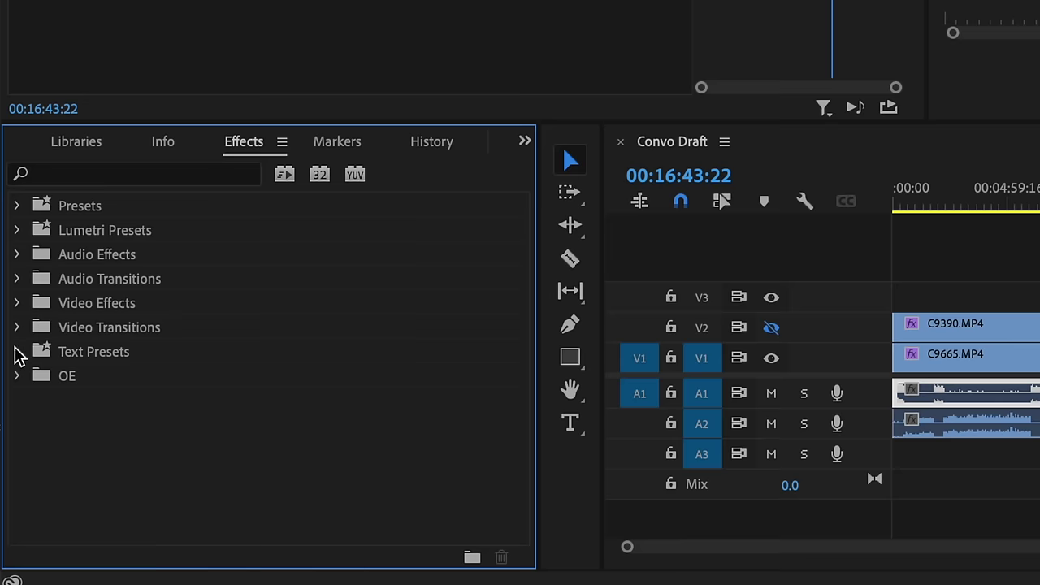
click(16, 375)
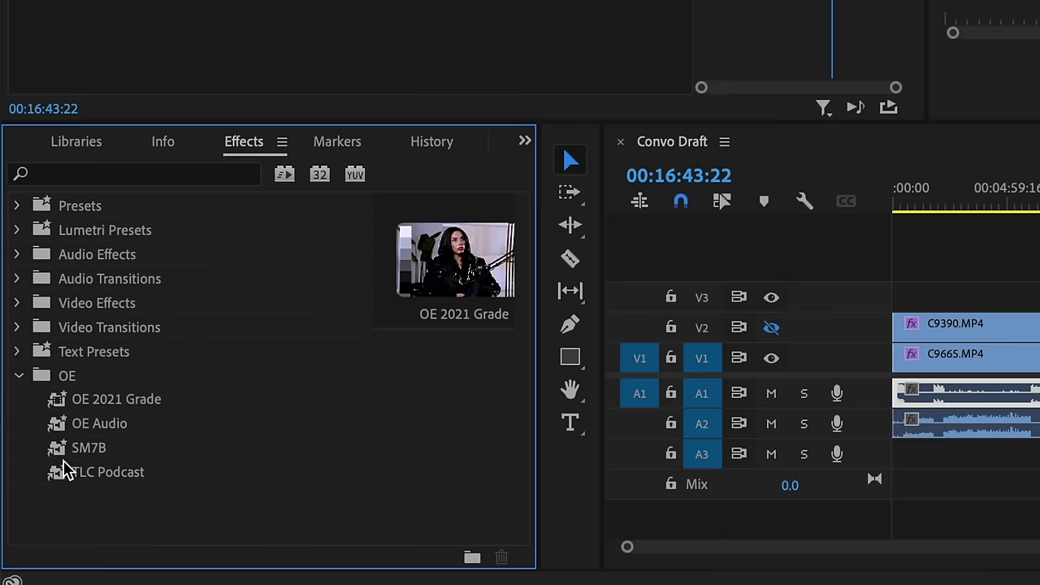
click(61, 429)
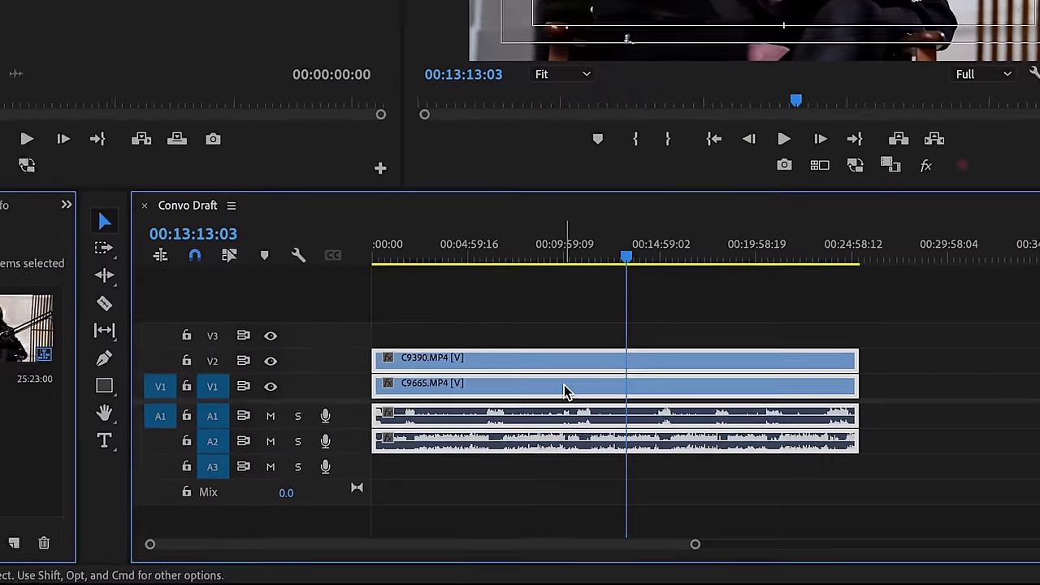
- Unlink the timeline clips' video from their audio
right_click(626, 443)
scroll(639, 495, down, 5)
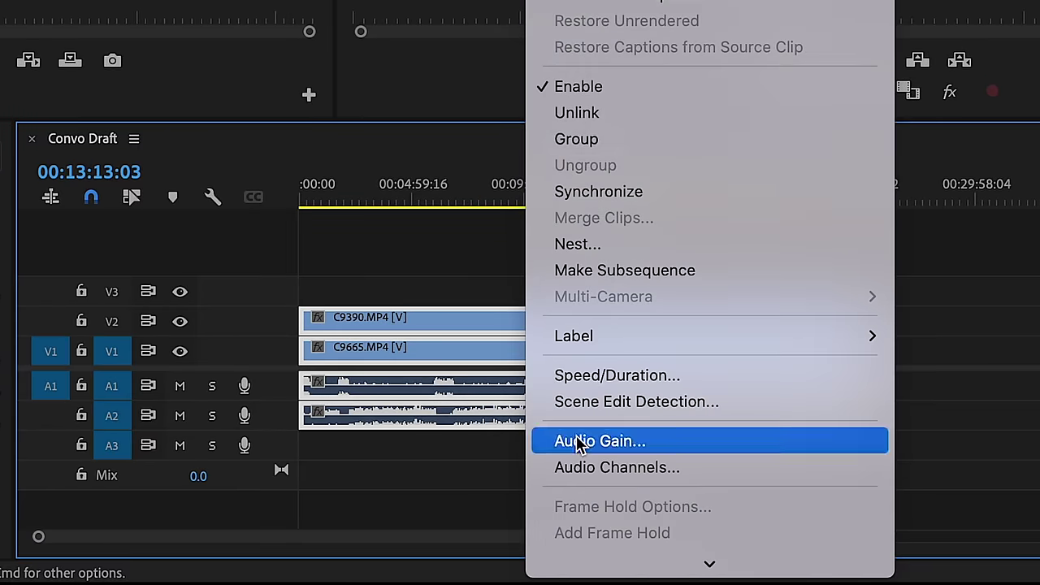
click(591, 119)
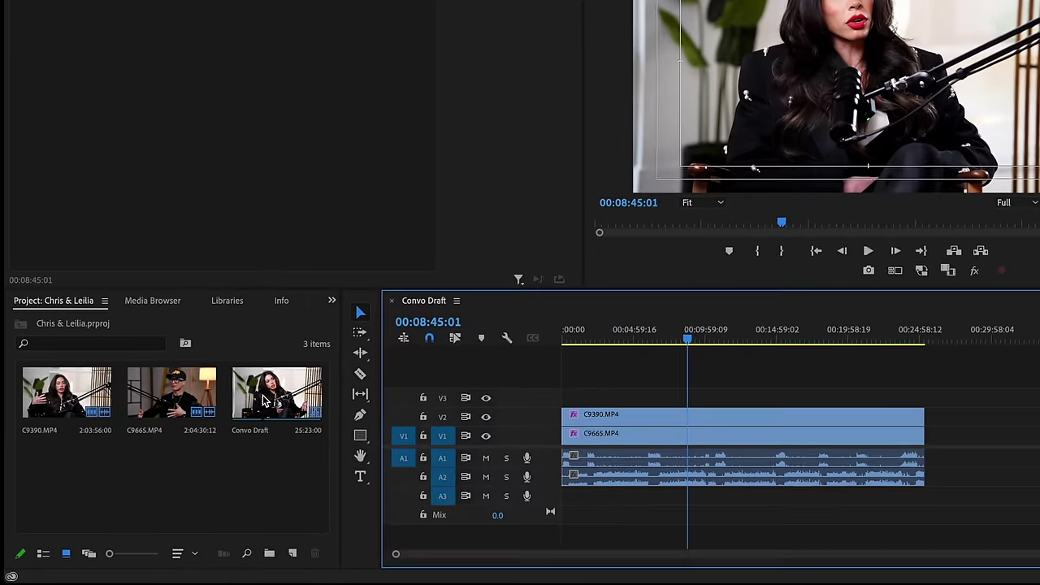
- Duplicate the Convo Draft sequence and name the copy Autopod
right_click(240, 417)
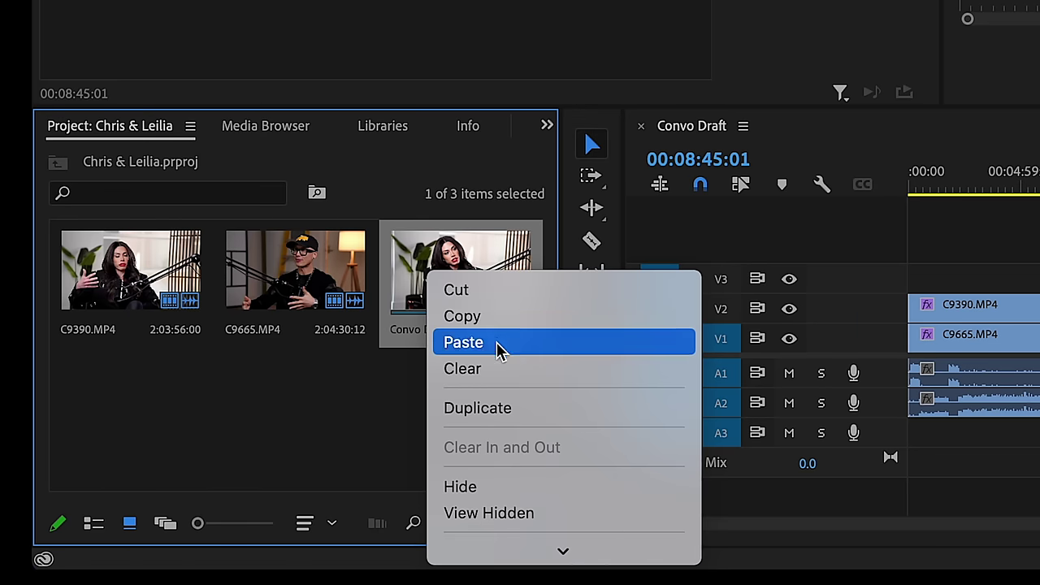
click(498, 408)
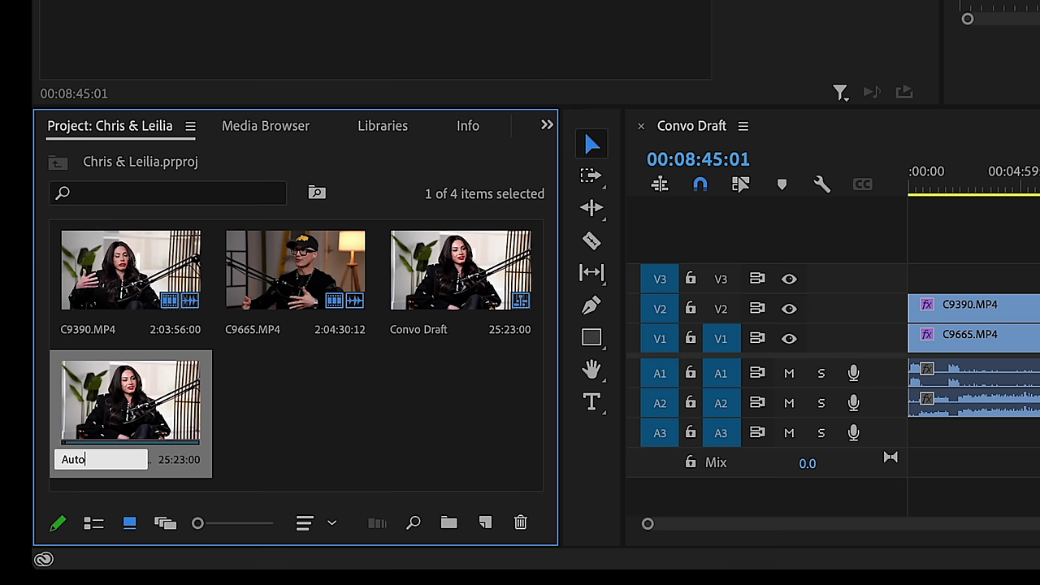
click(295, 270)
click(367, 475)
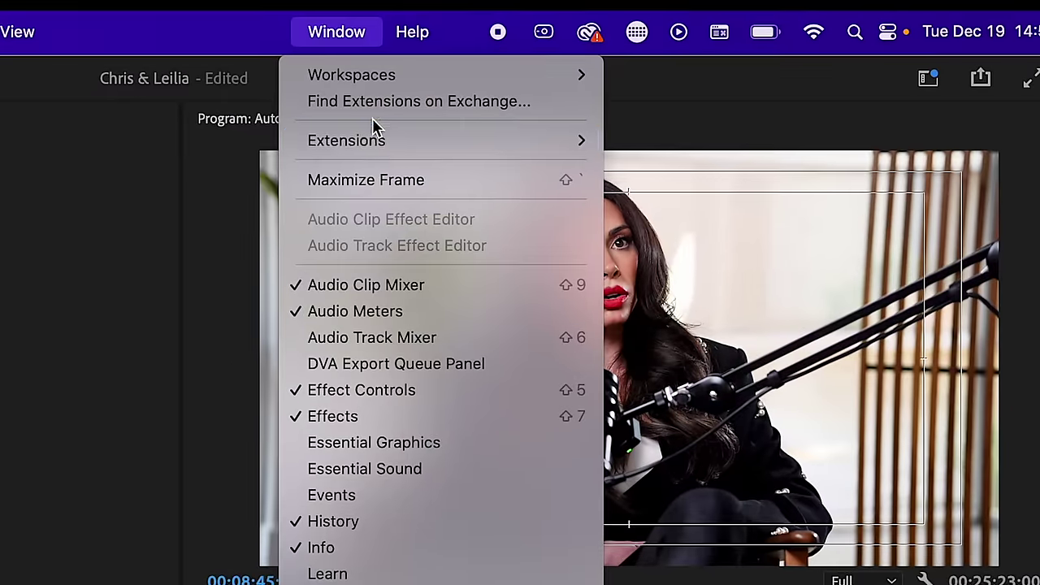
- Launch the AutoPod Multi-Camera Editor extension from Window > Extensions and review its Cutting Method choices
mouse_move(378, 147)
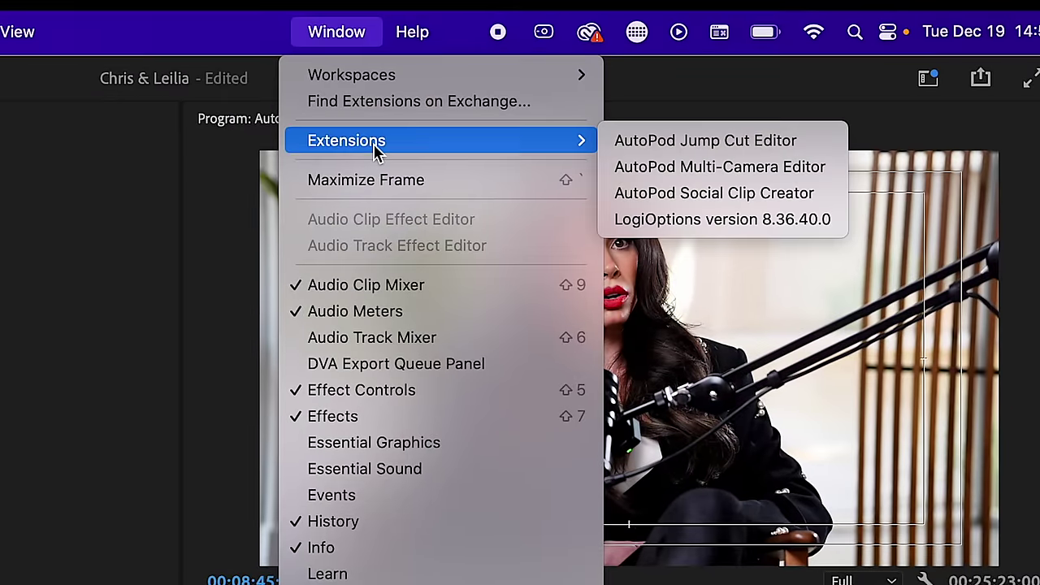
click(746, 169)
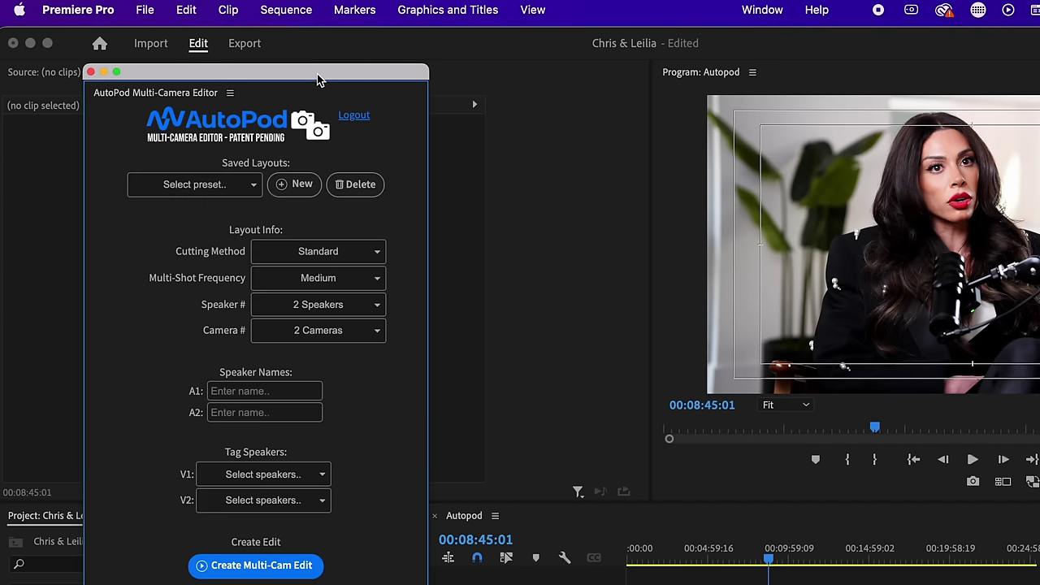
drag(318, 79, 493, 12)
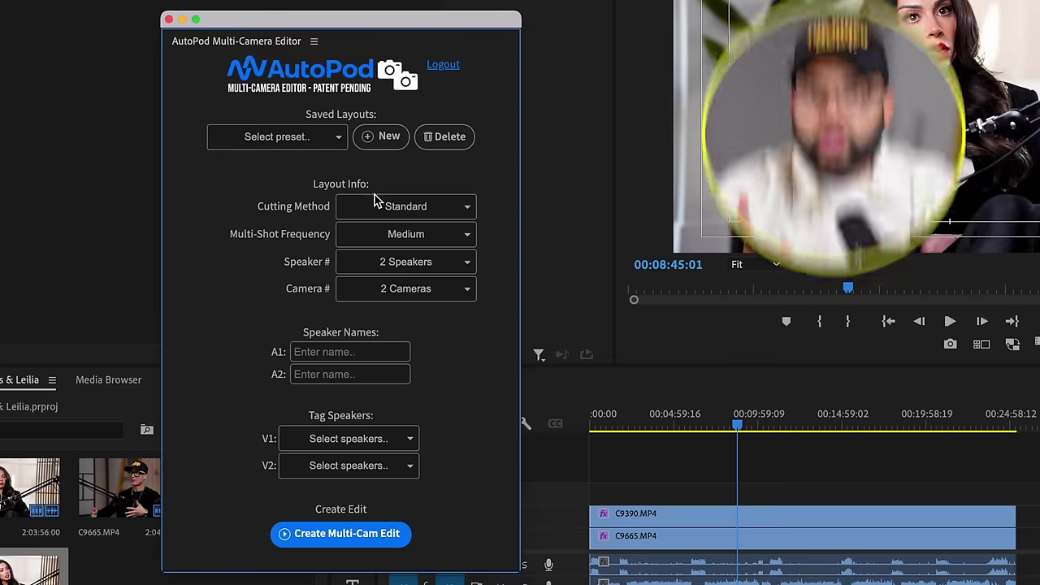
click(408, 207)
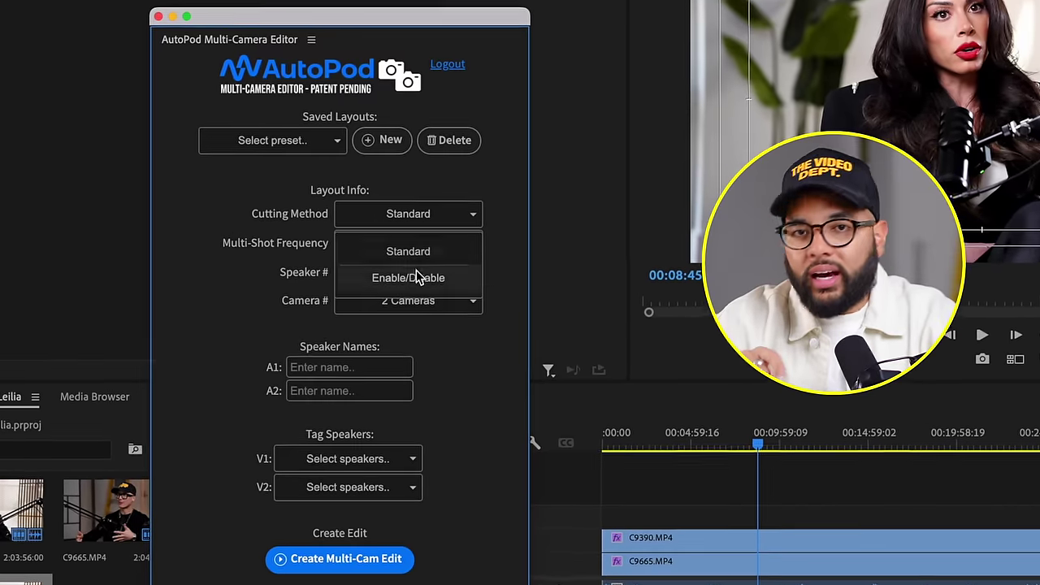
- Keep Standard as the cutting method and set Multi-Shot Frequency to Low
click(409, 252)
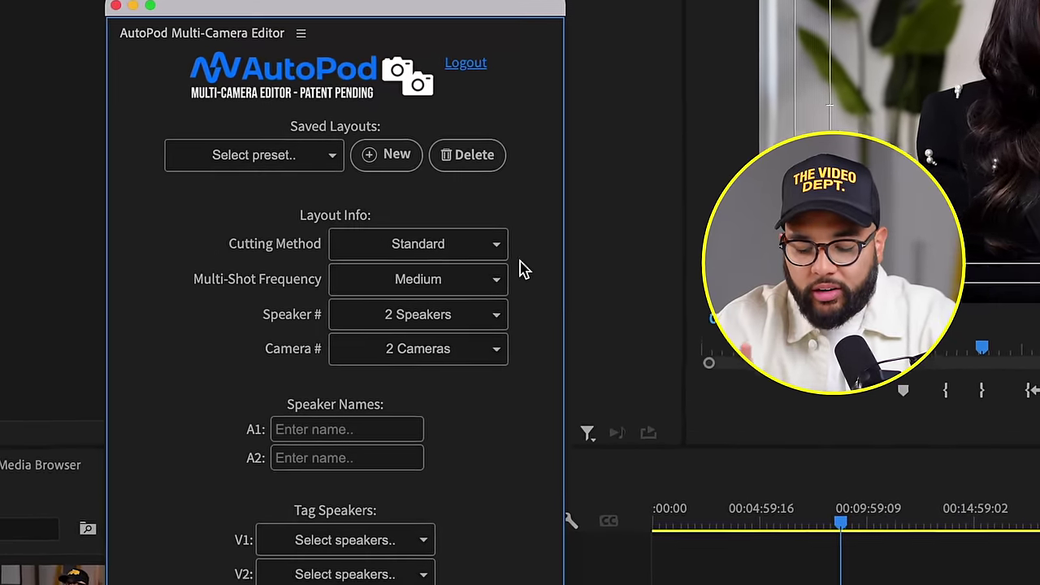
click(501, 282)
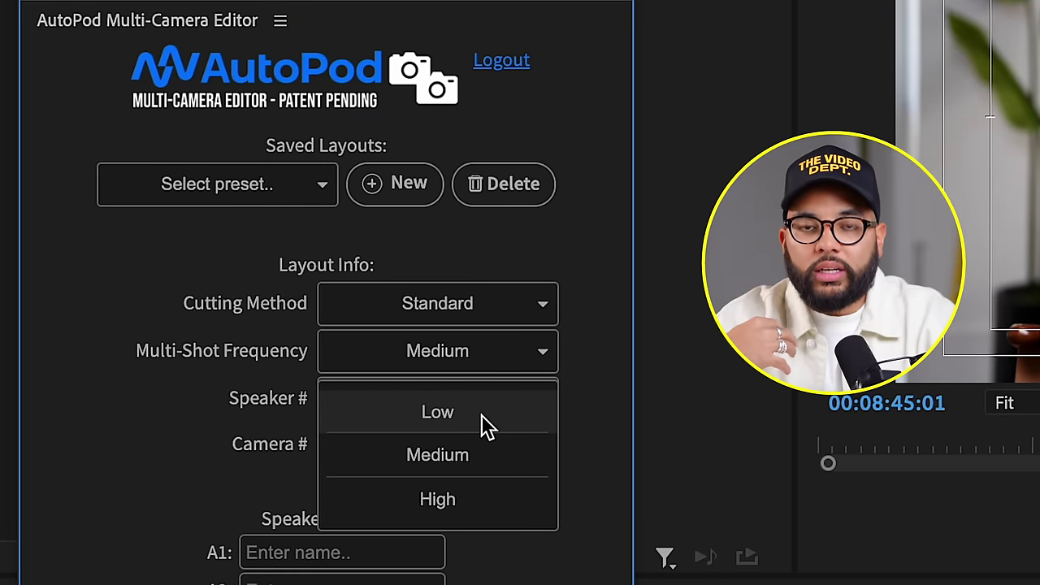
click(486, 419)
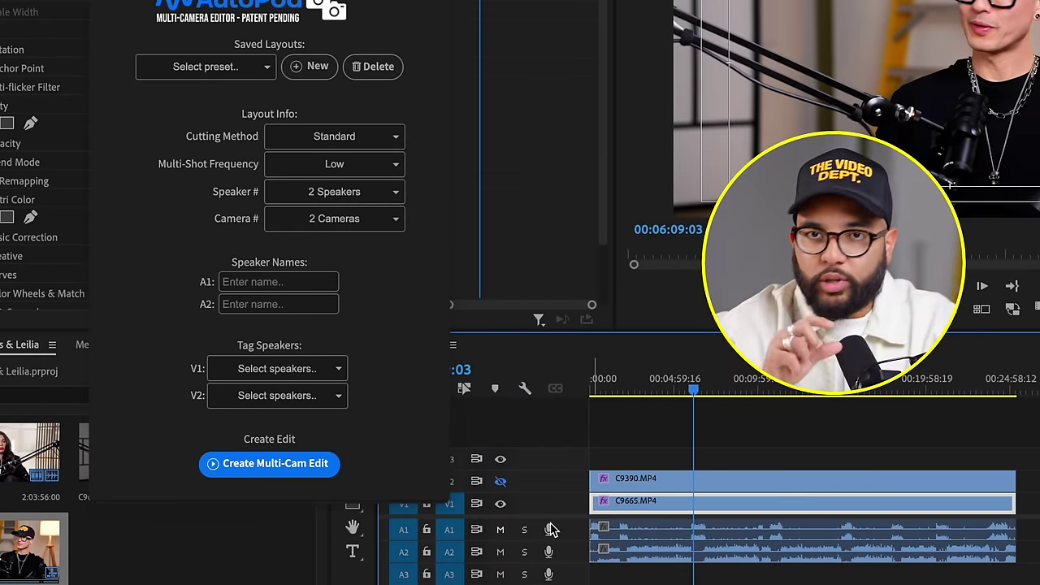
click(664, 537)
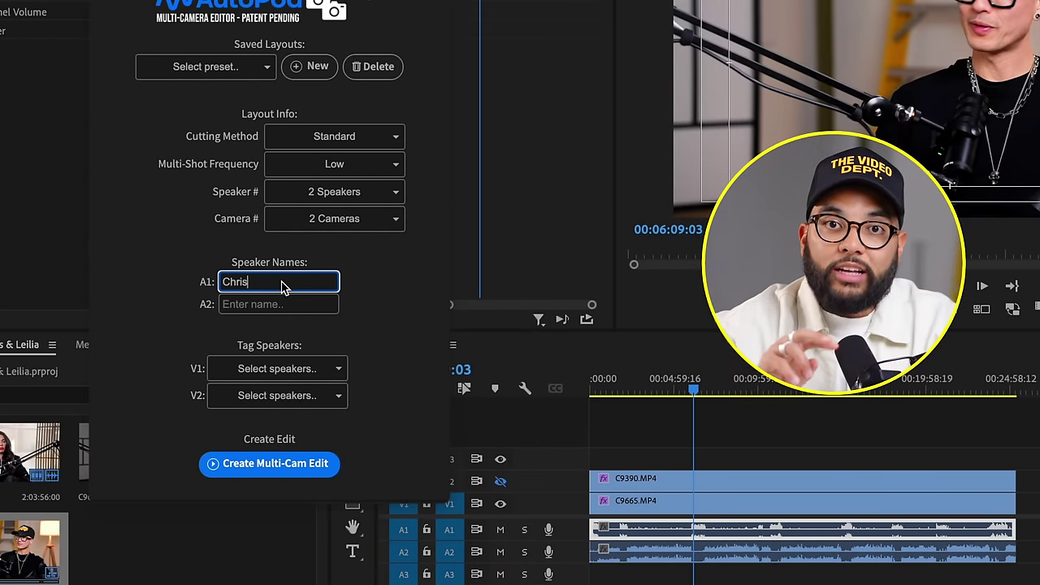
- Enter the speaker names for A1 and A2 and tag camera V2 with the second speaker
text(la)
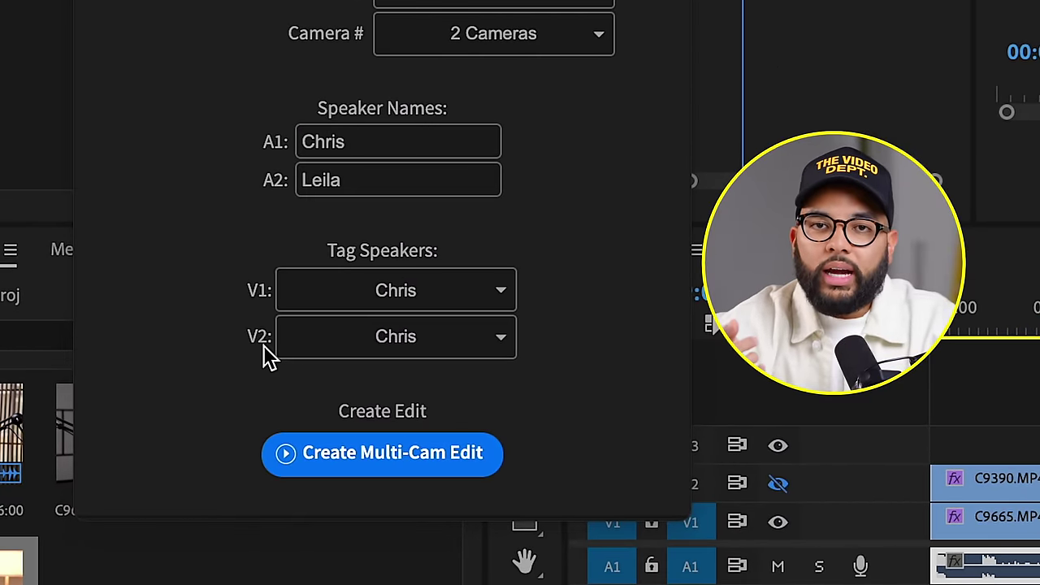
click(396, 340)
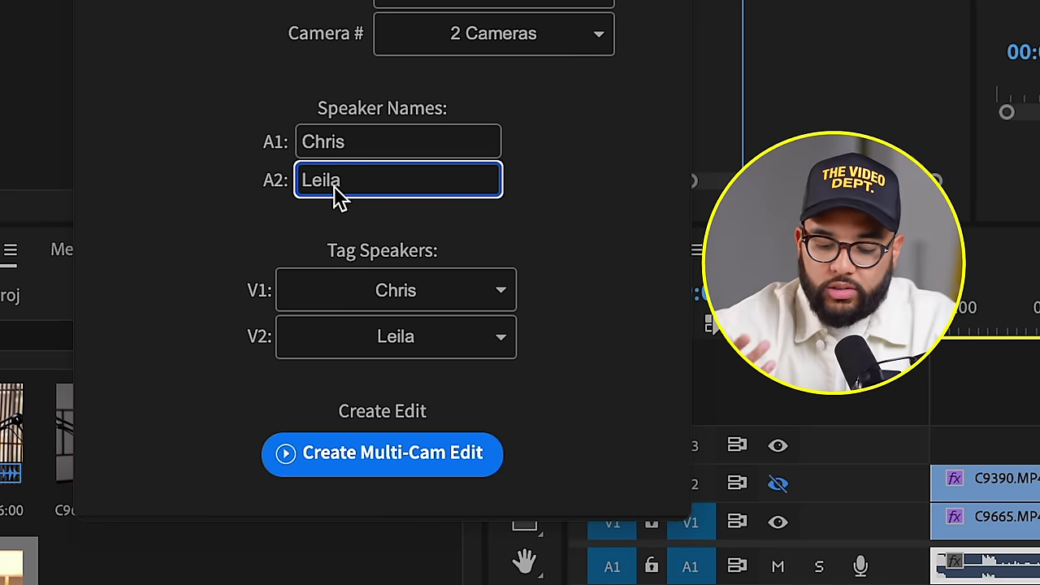
click(414, 352)
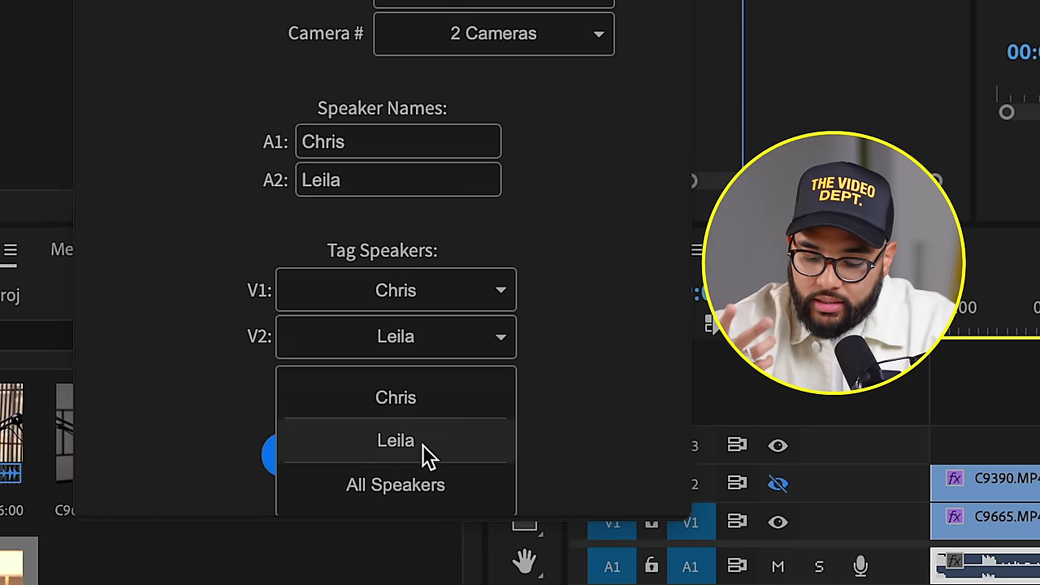
click(659, 274)
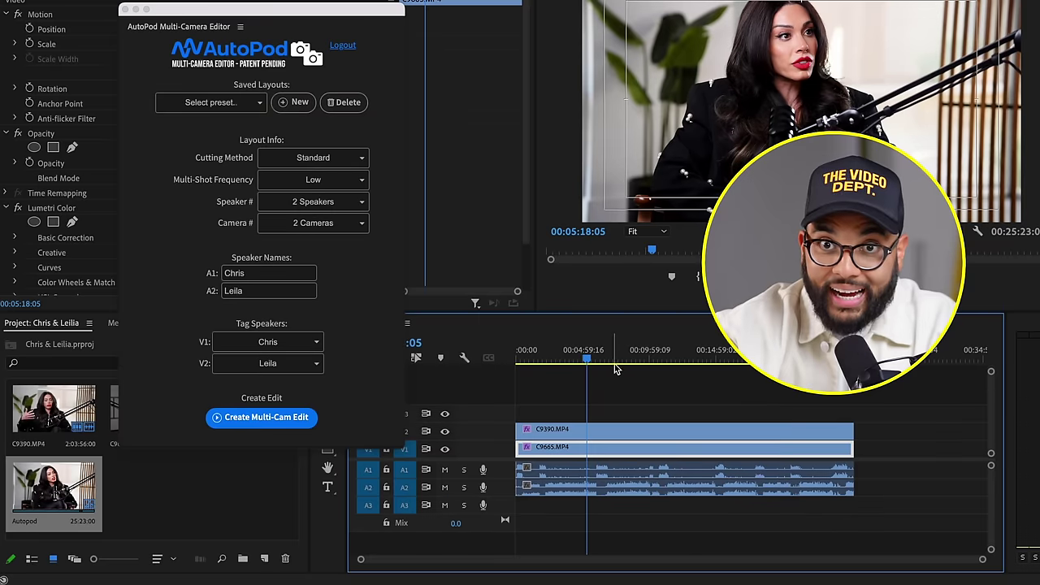
- Deselect the timeline clip and check AutoPod's saved layouts before running Create Multi-Cam Edit
click(615, 386)
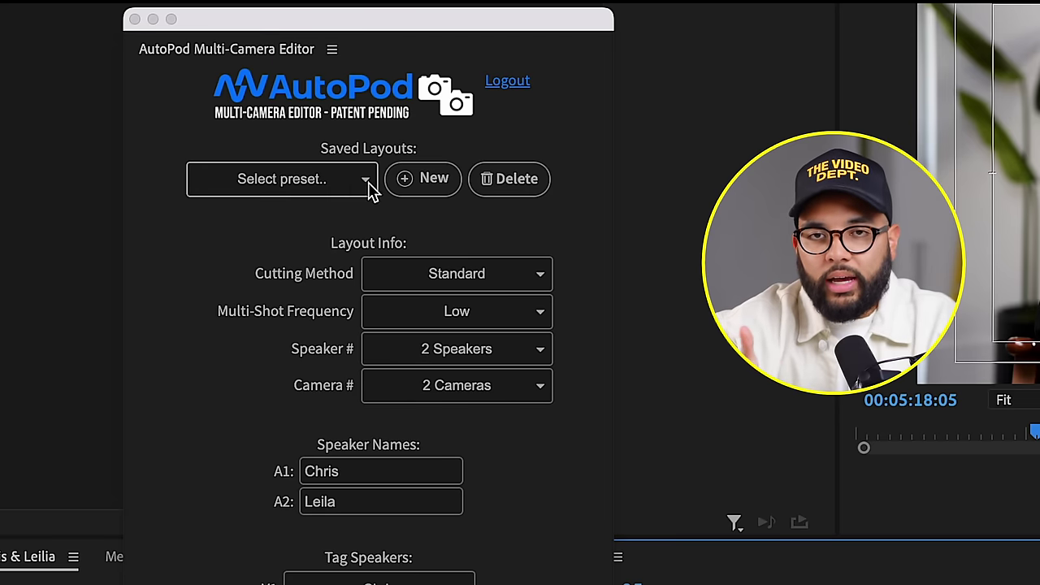
click(360, 187)
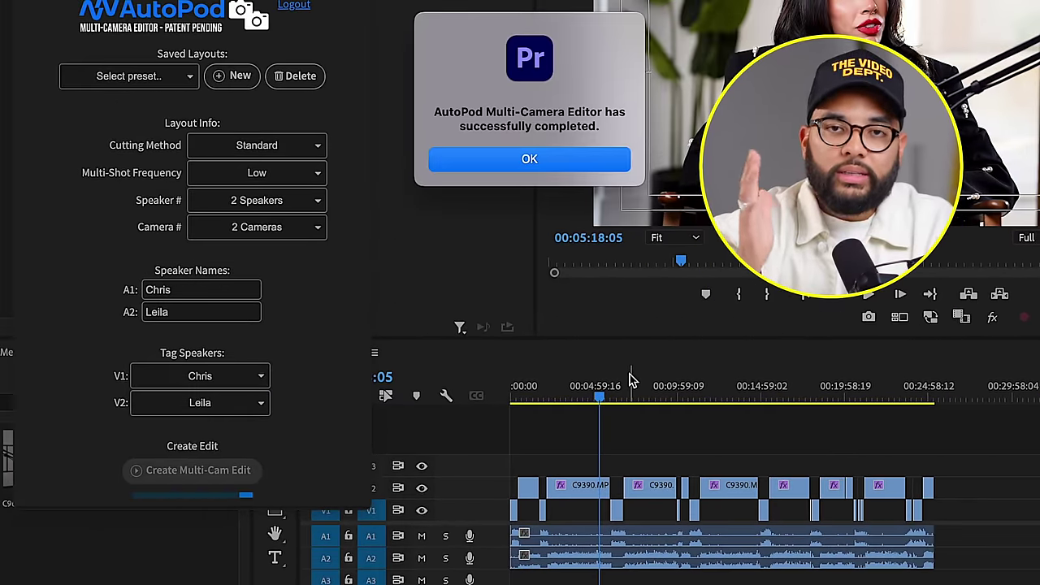
- Close the AutoPod success dialog, leaving the alternating C9390/C9665 cuts on the Autopod timeline
click(585, 159)
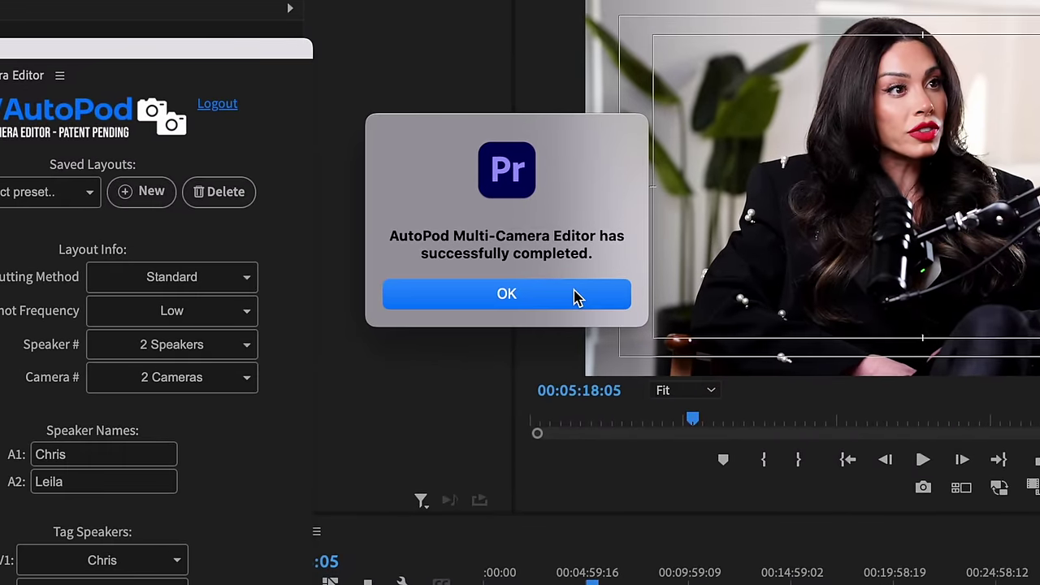
click(573, 296)
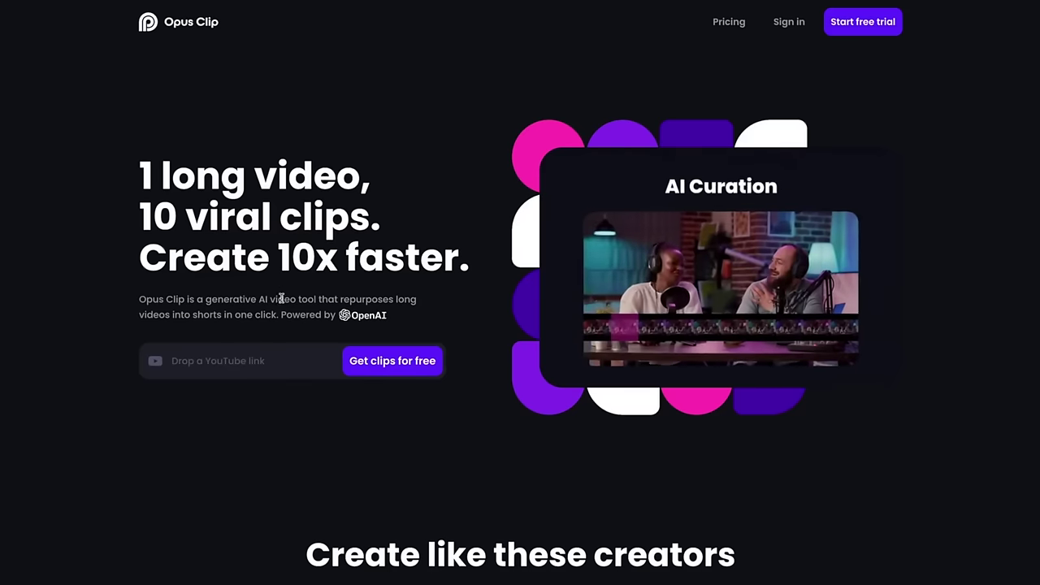
- Submit the YouTube monetization video link to Opus Clip and inspect a clip's caption transcript
click(267, 361)
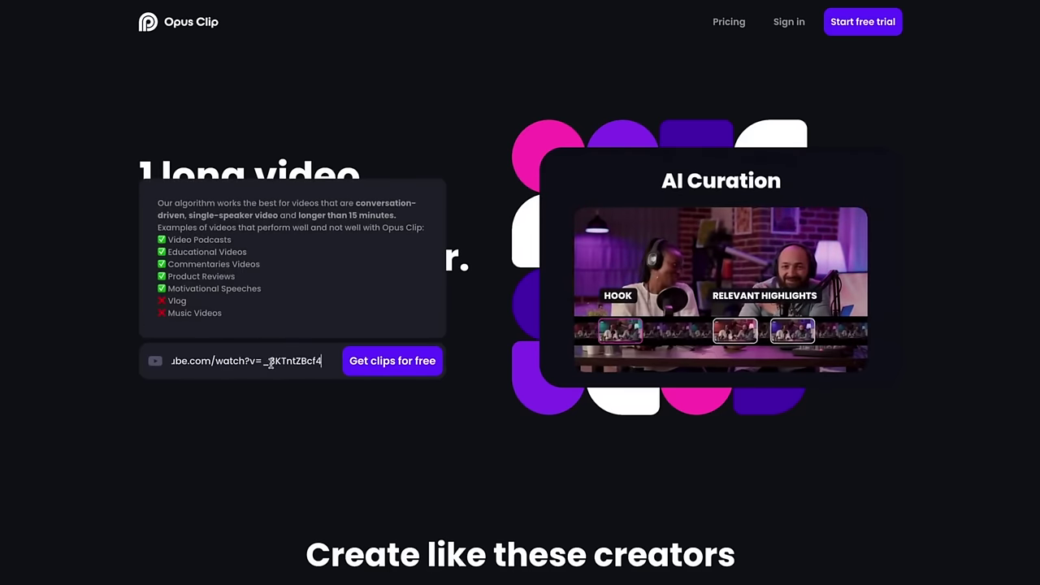
click(393, 360)
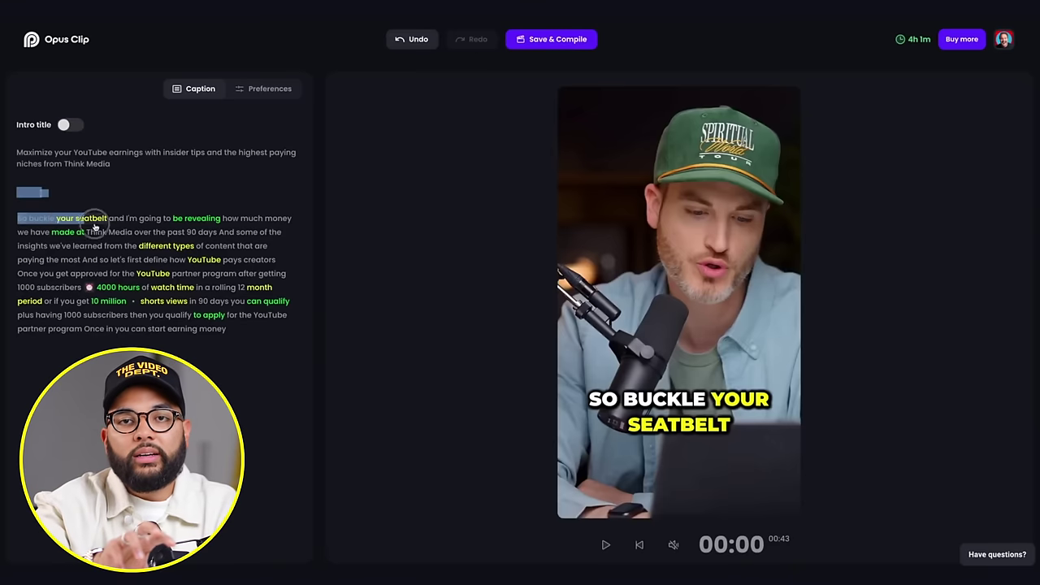
drag(79, 218, 264, 335)
click(275, 349)
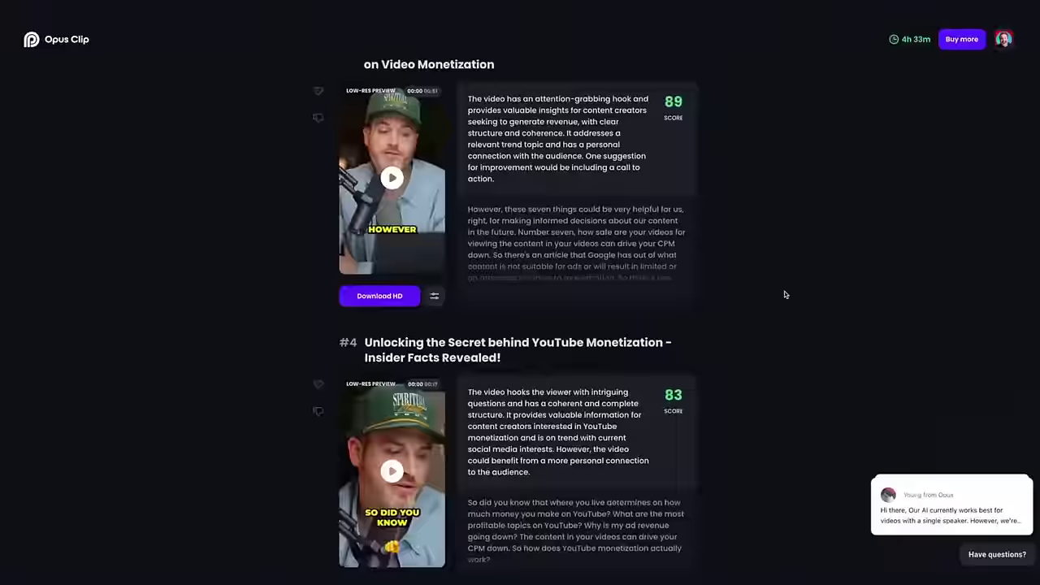
- Scroll the Opus Clip results down to the lower-ranked clips from #6 onward
scroll(784, 292, down, 10)
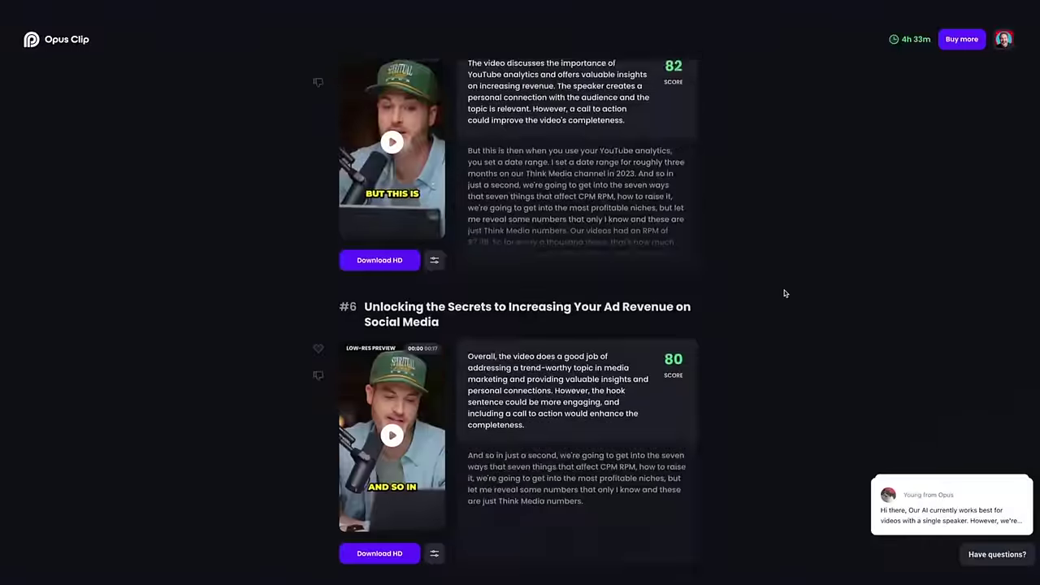
scroll(784, 292, down, 6)
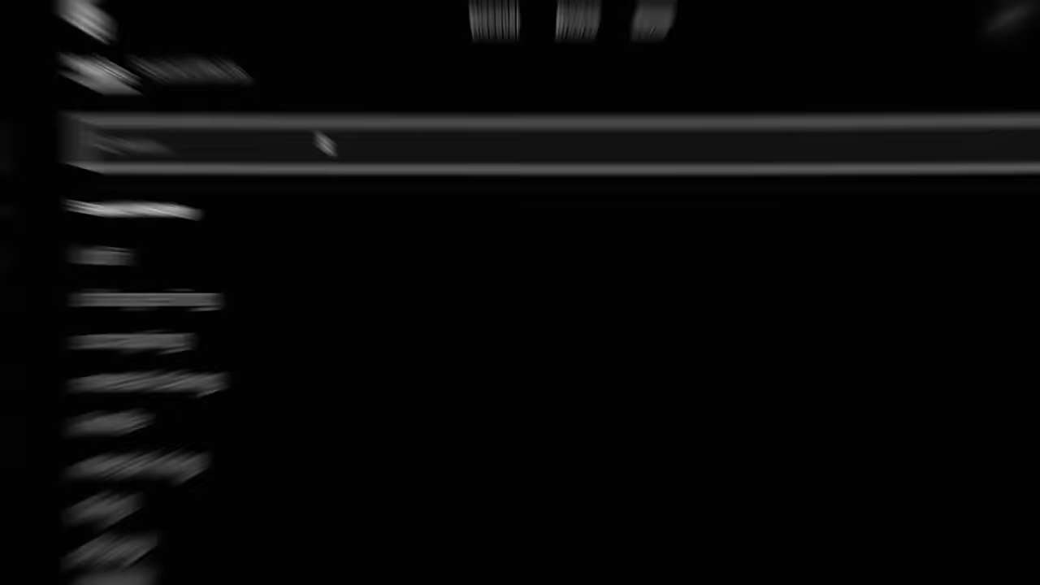
- Search the music library for 'lofi', view the Hollywood Epic track list, then switch to Export
text(lofi)
key(Return)
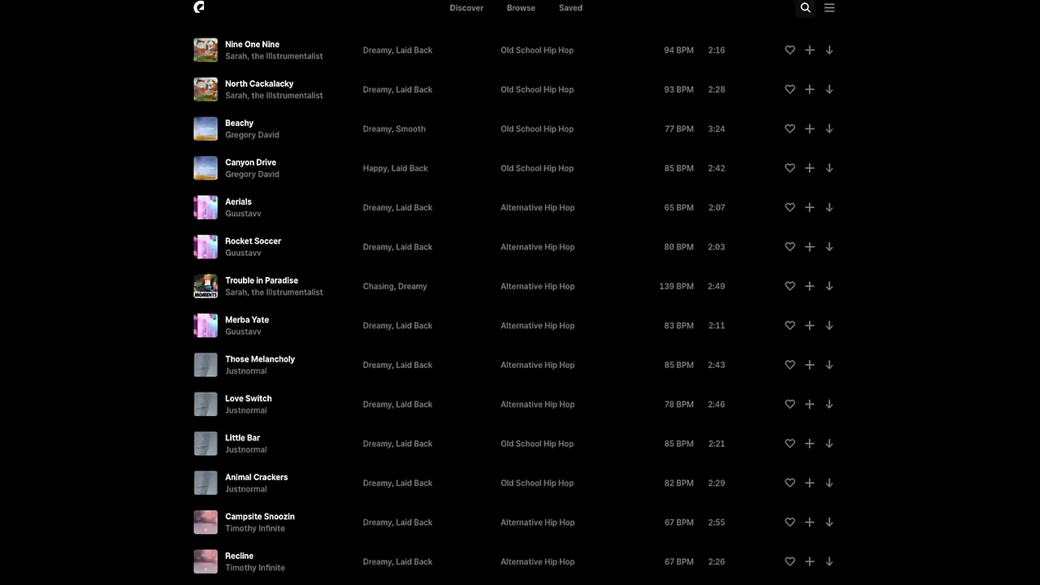
scroll(520, 292, down, 10)
scroll(513, 293, down, 10)
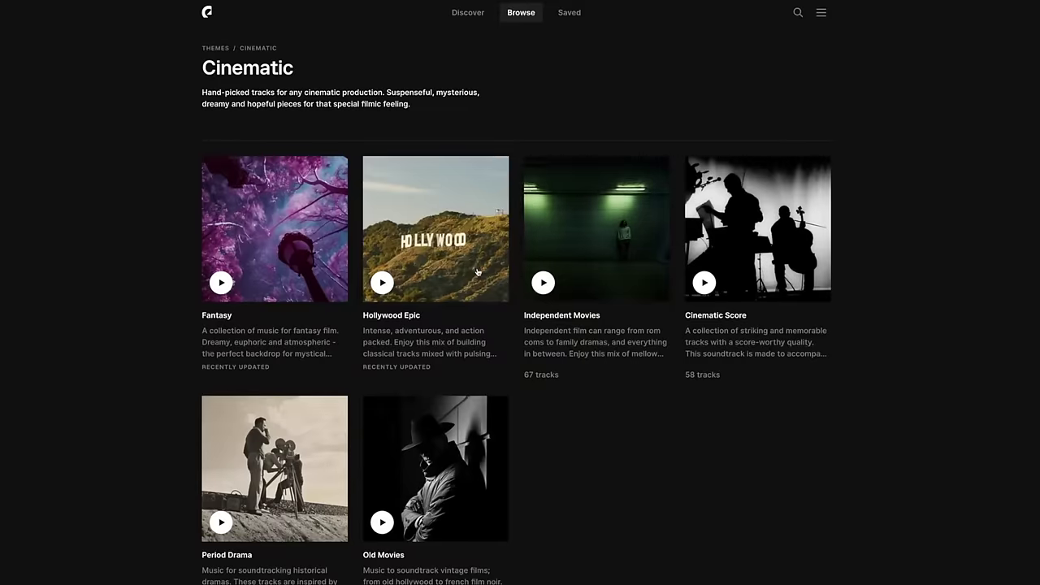
click(478, 271)
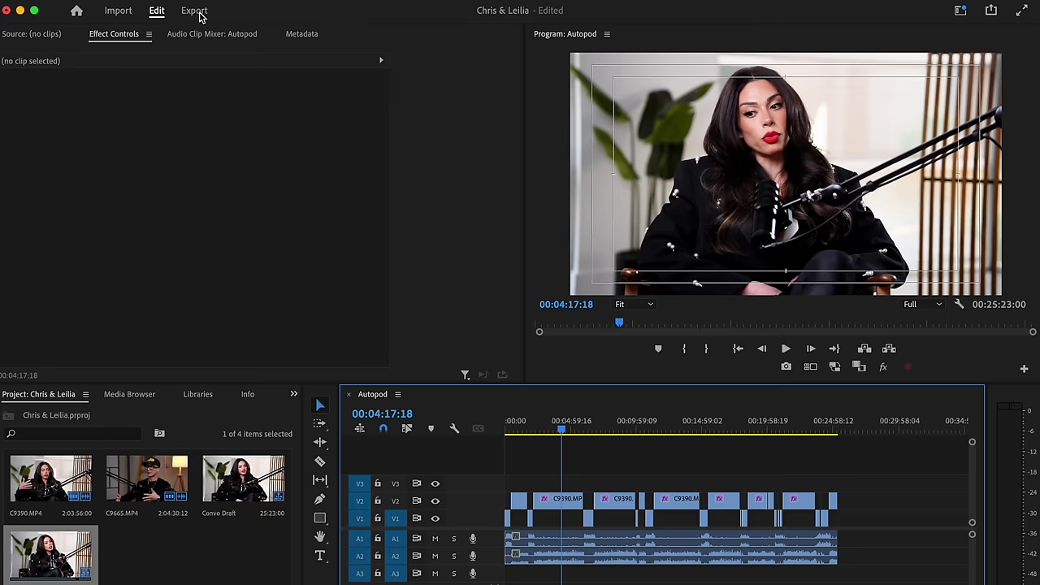
click(195, 12)
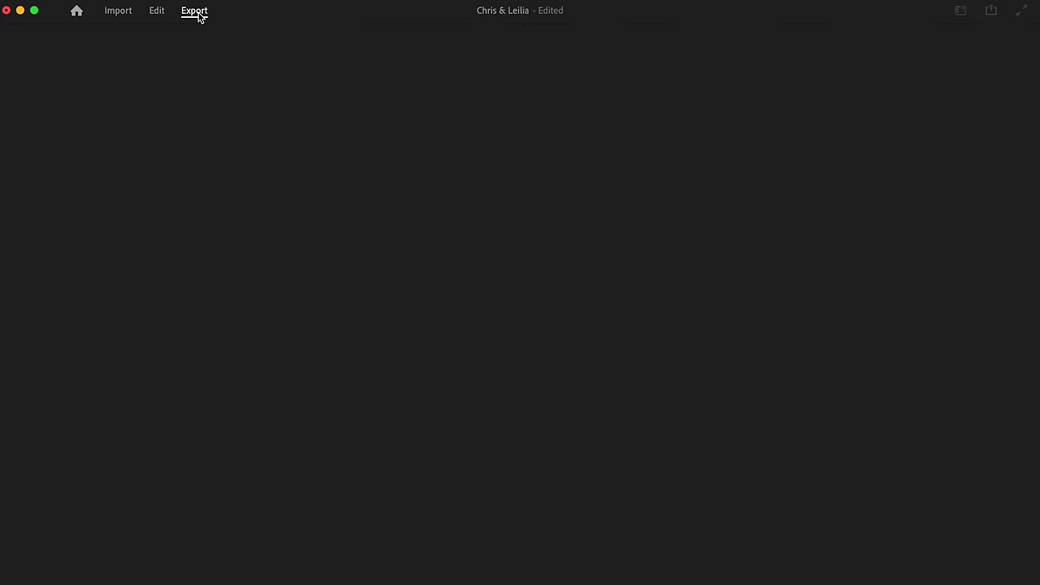